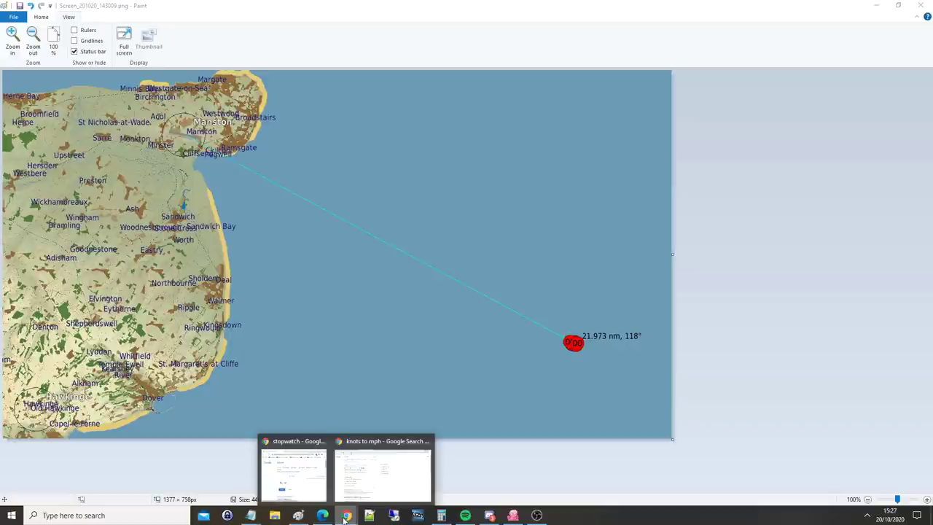
- Switch to the Historical Magnetic Declination viewer in Chrome and set the map year to 1942
click(364, 501)
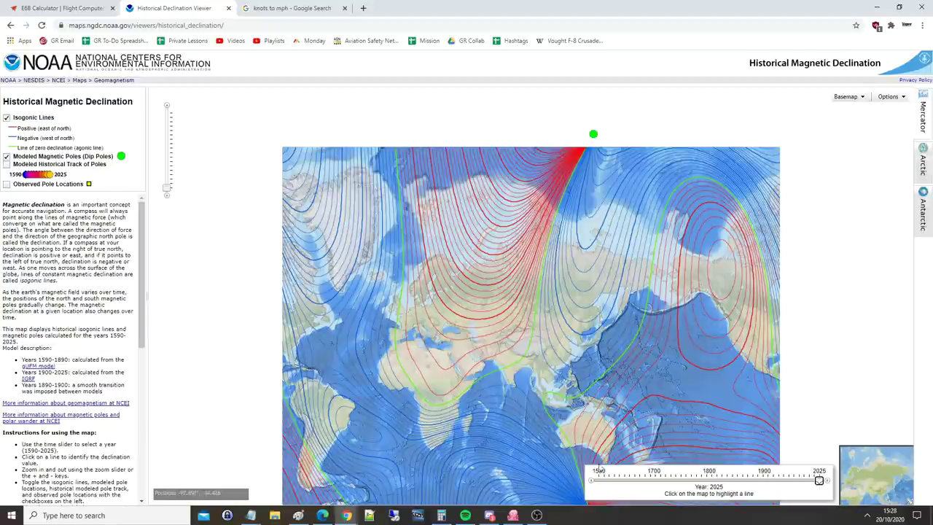
click(299, 516)
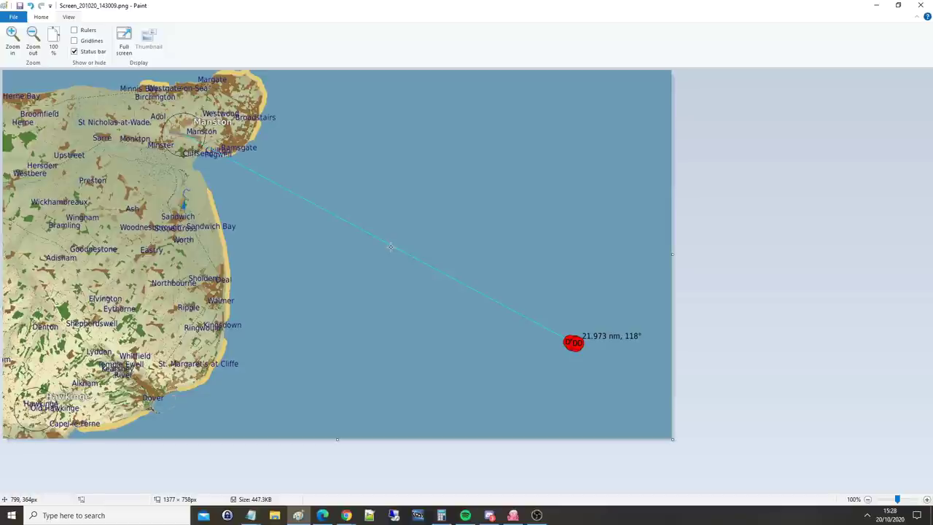
key(alt+Tab)
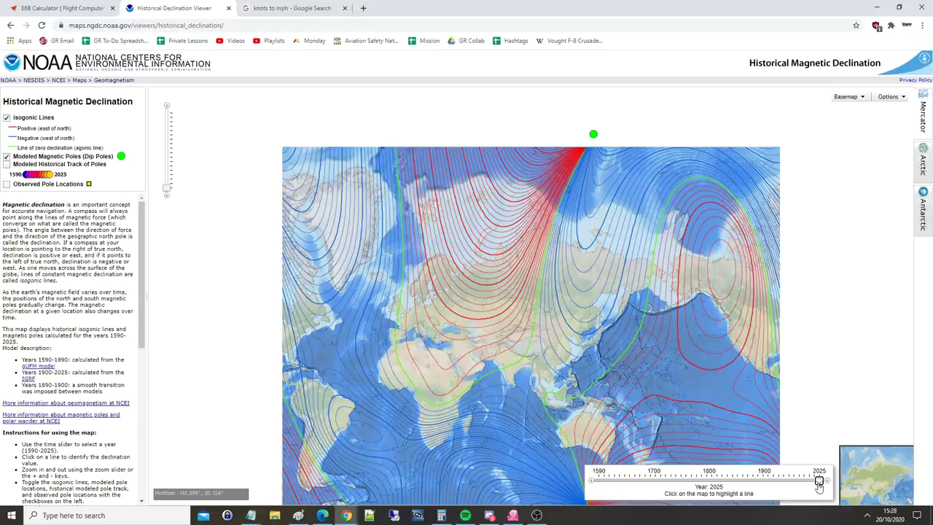
drag(803, 487, 776, 486)
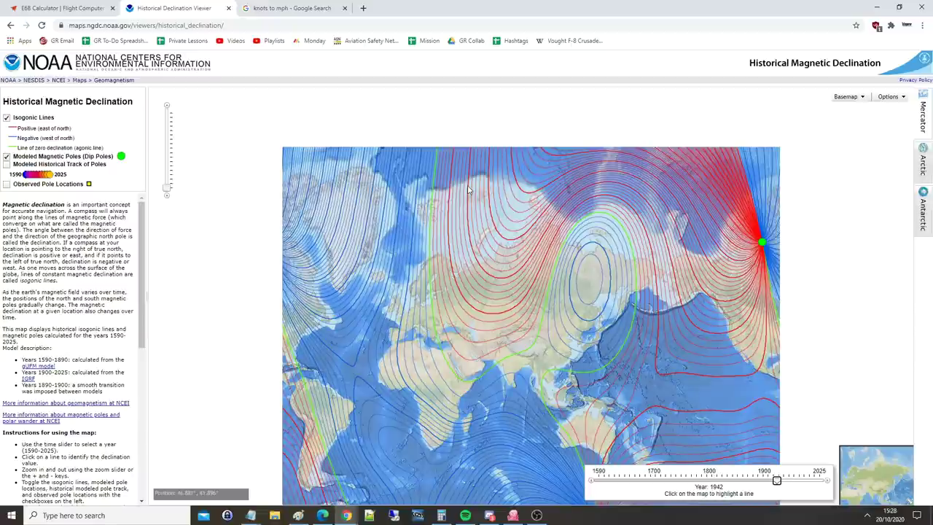
- Highlight the isogonic line crossing the Channel just east of Kent and read its declination
scroll(459, 270, up, 3)
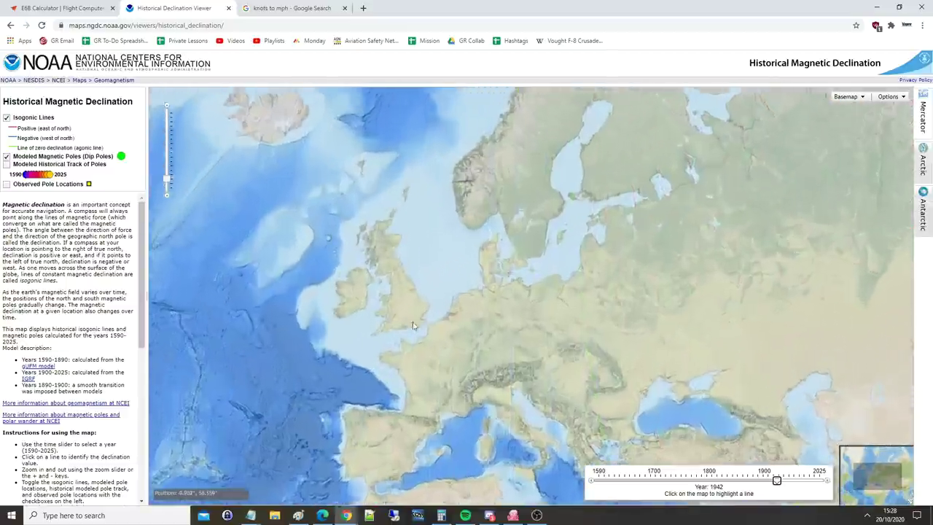
scroll(412, 325, up, 2)
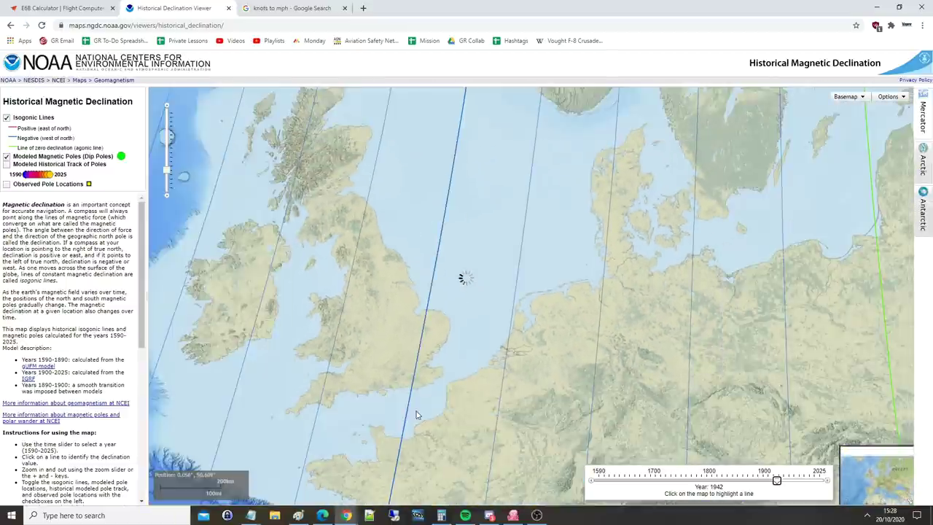
scroll(438, 386, up, 2)
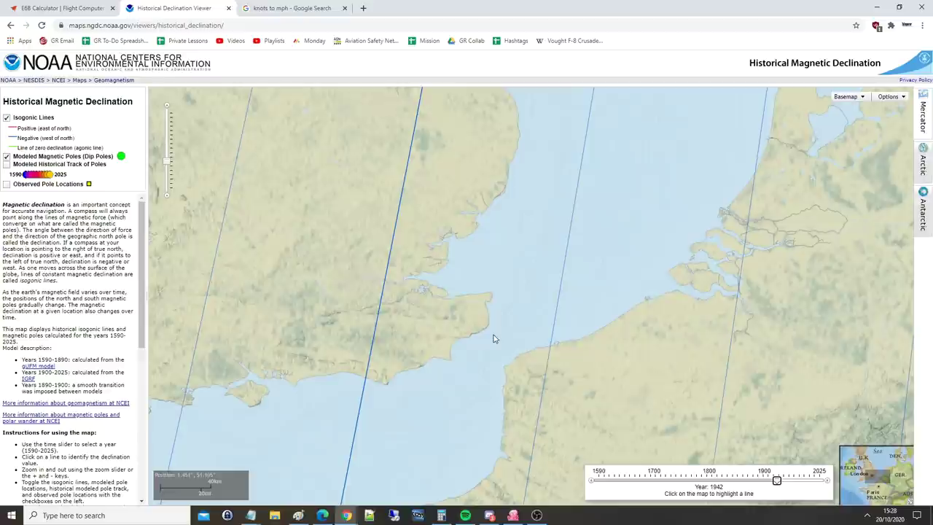
click(554, 329)
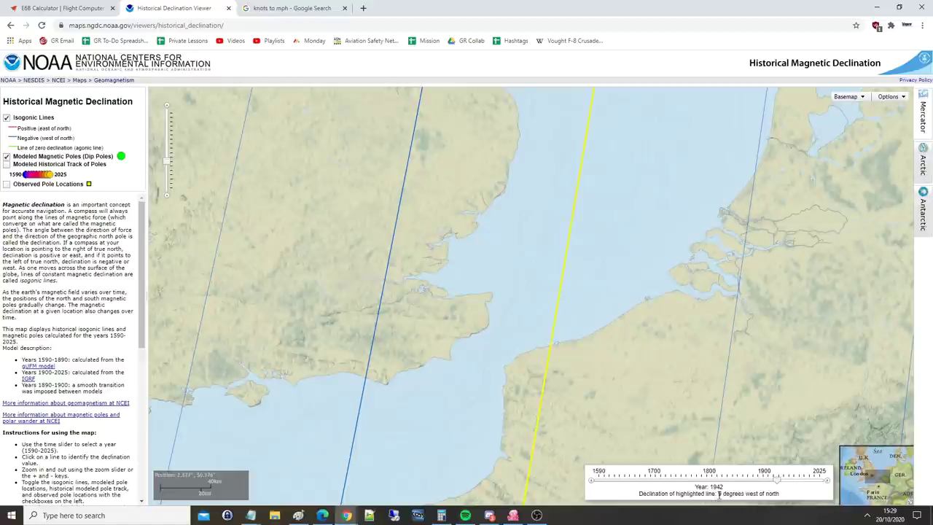
drag(719, 495, 783, 498)
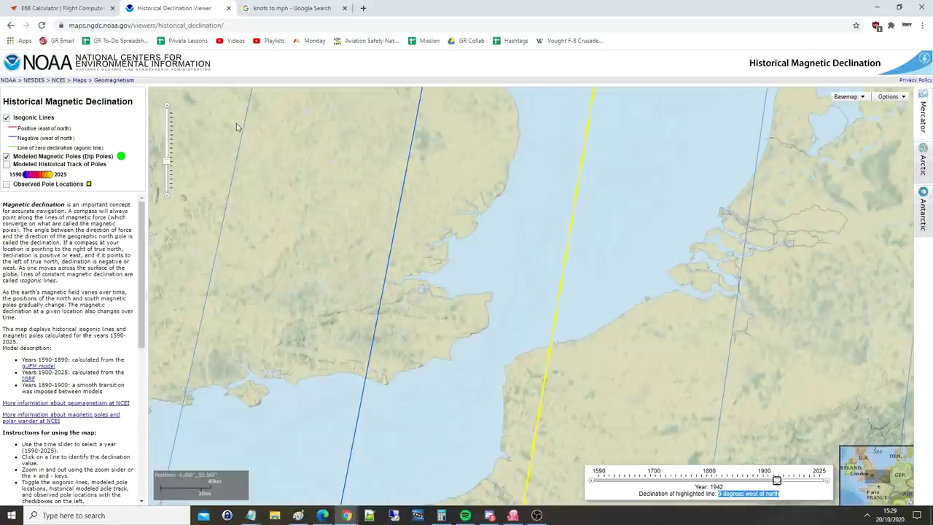
- Bring up the online E6B calculator and look up the Wikipedia article on the E6B in a new tab
click(59, 8)
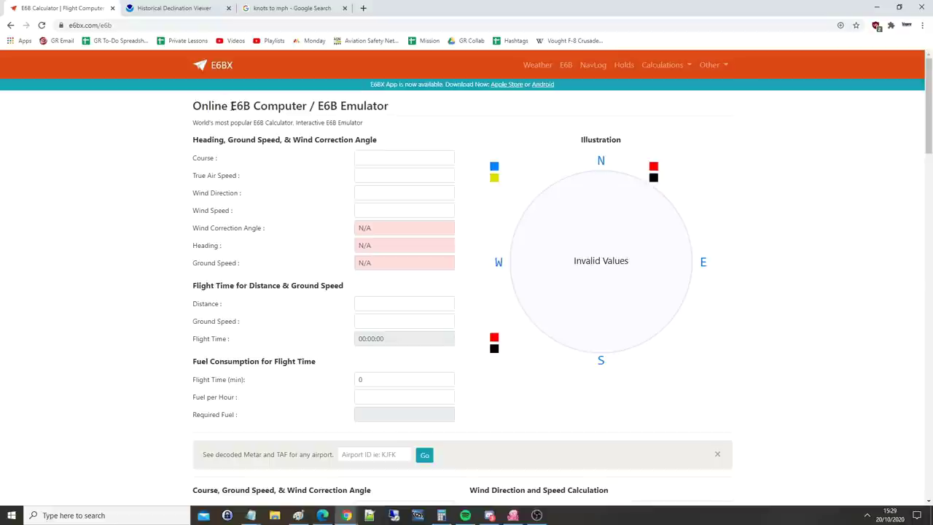
drag(231, 106, 306, 105)
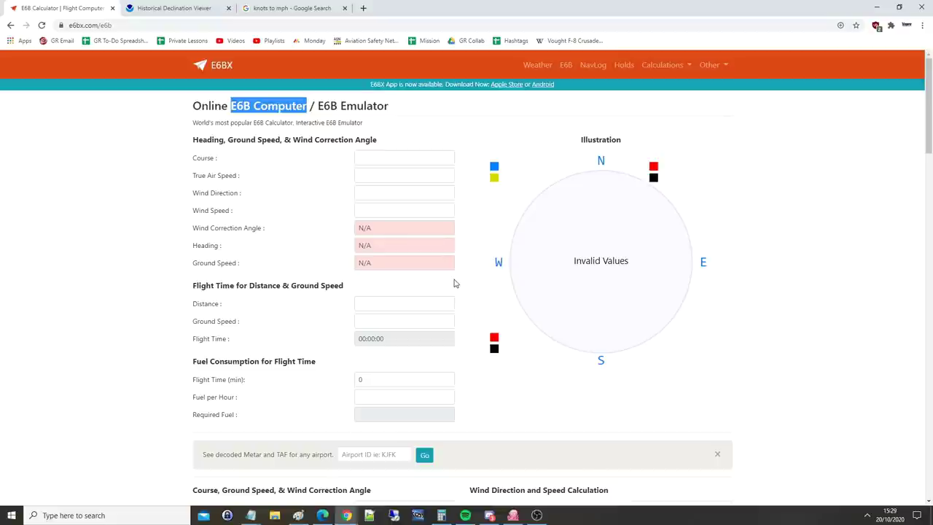
click(365, 8)
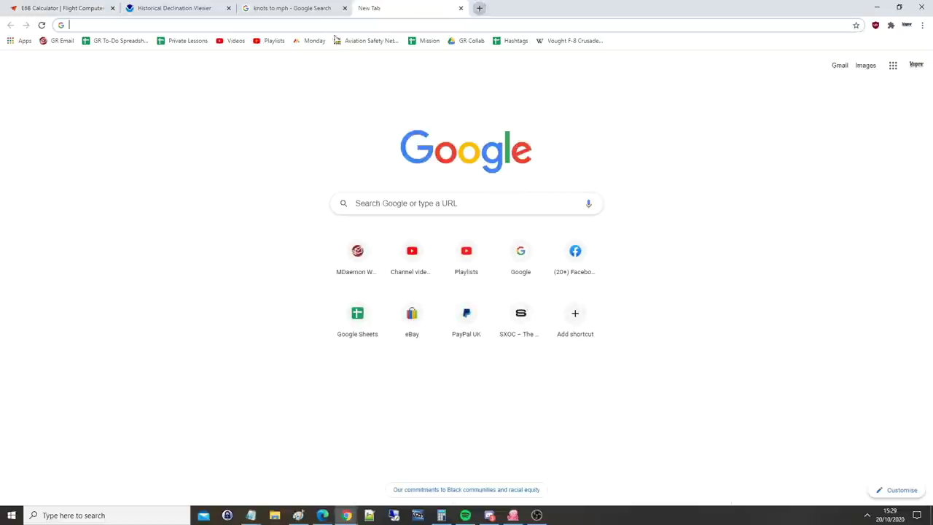
click(397, 204)
text(e)
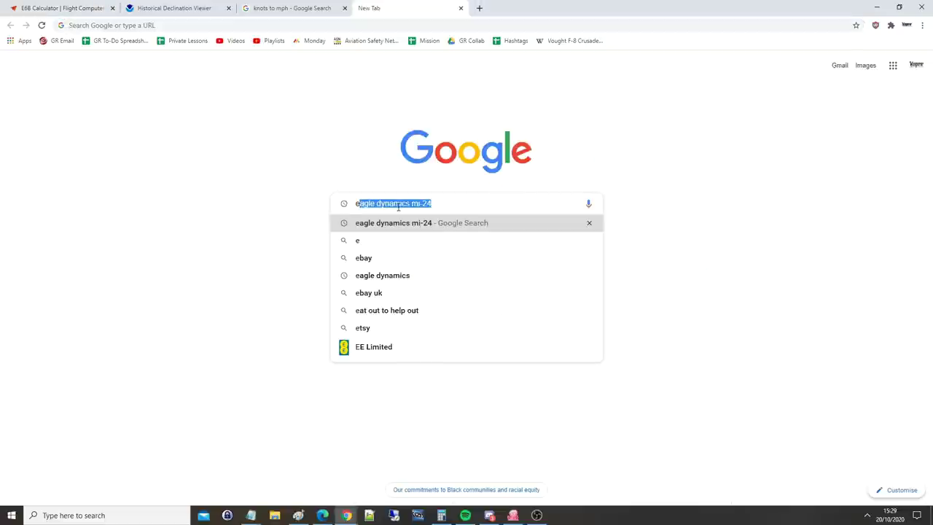
text(6b)
key(Return)
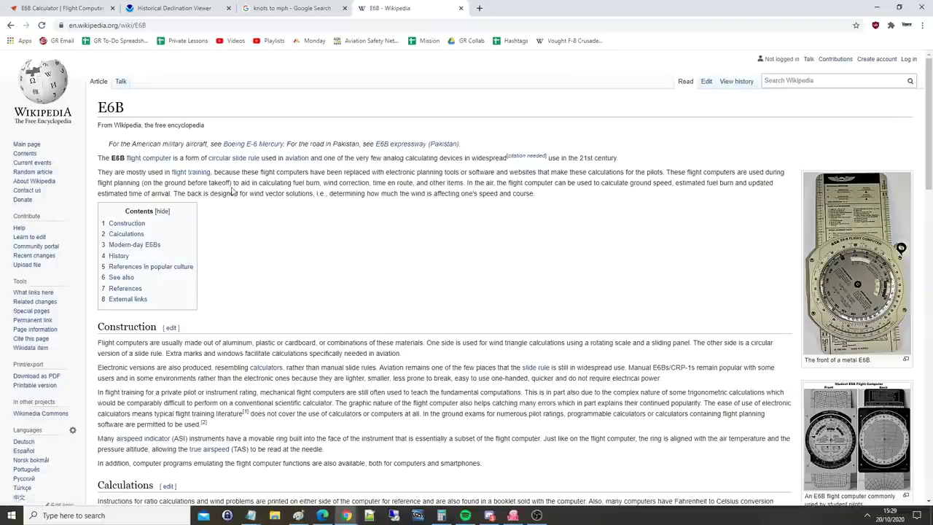
scroll(245, 207, down, 3)
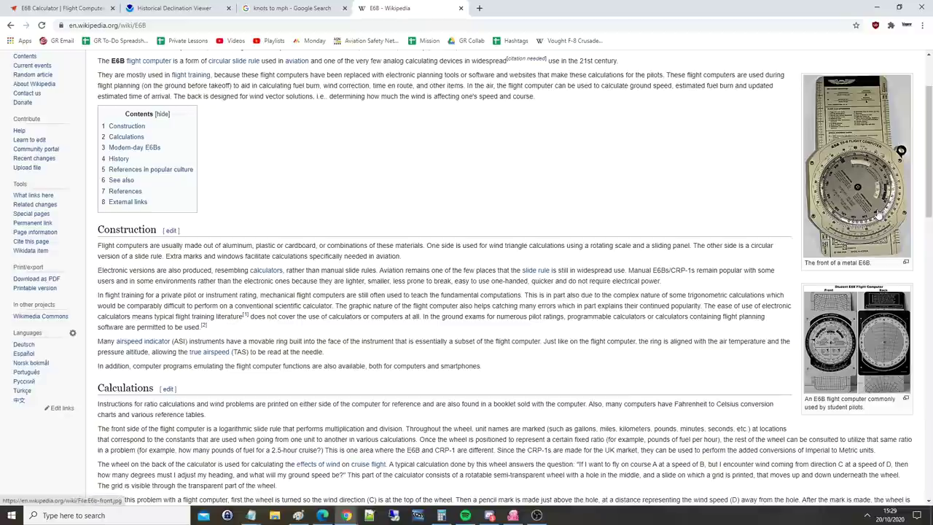
- Return to the E6B calculator and enter a course of 118 for the heading and ground speed calculation
click(65, 11)
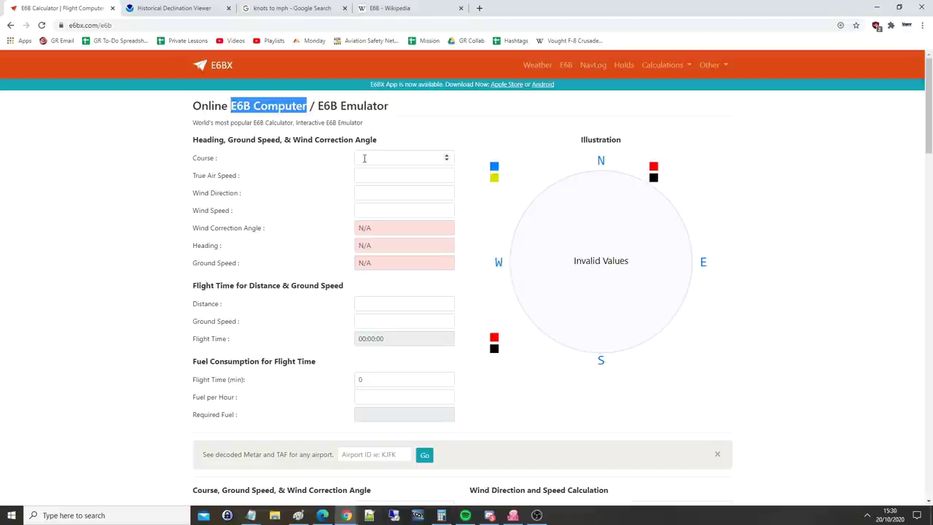
click(365, 159)
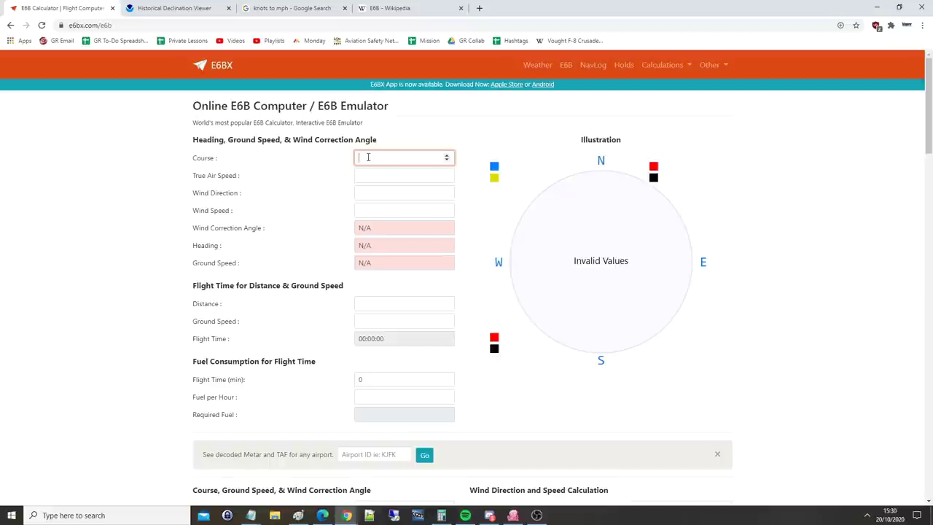
text(118)
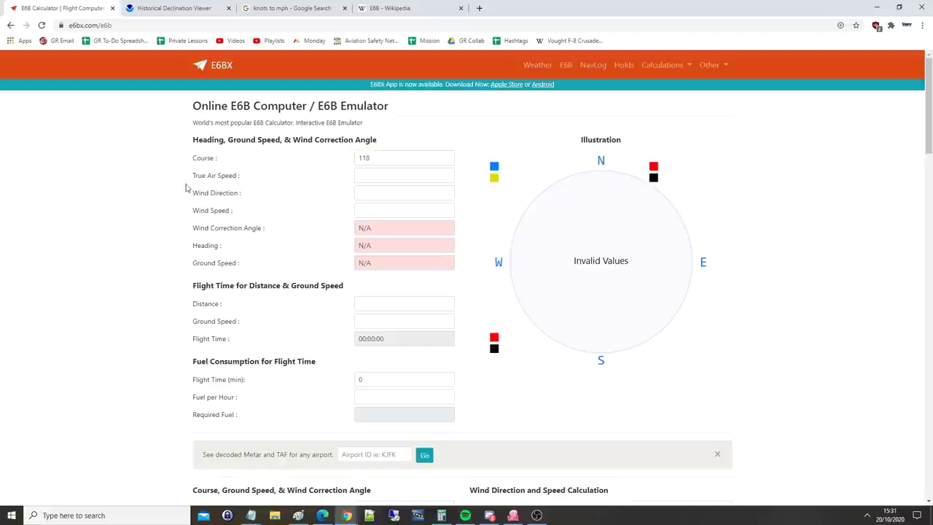
drag(193, 177, 236, 182)
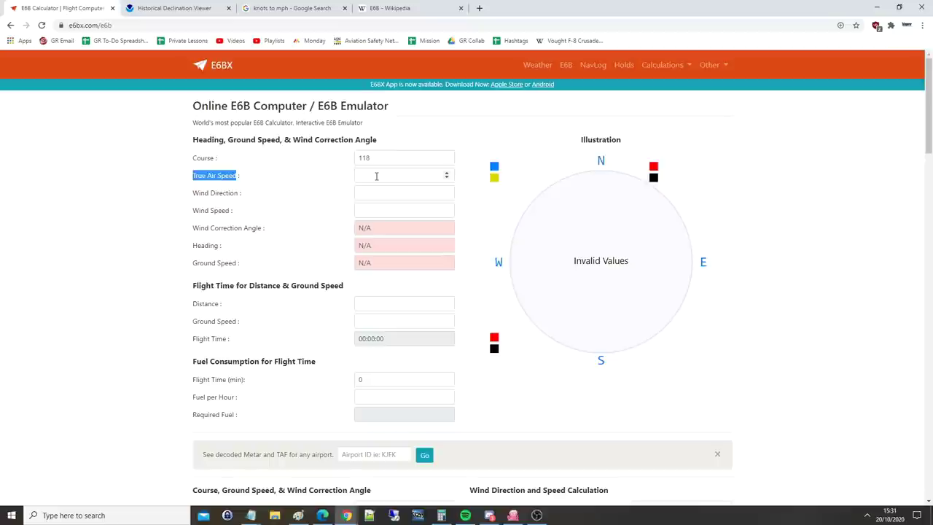
drag(191, 178, 226, 183)
click(228, 182)
drag(191, 178, 237, 181)
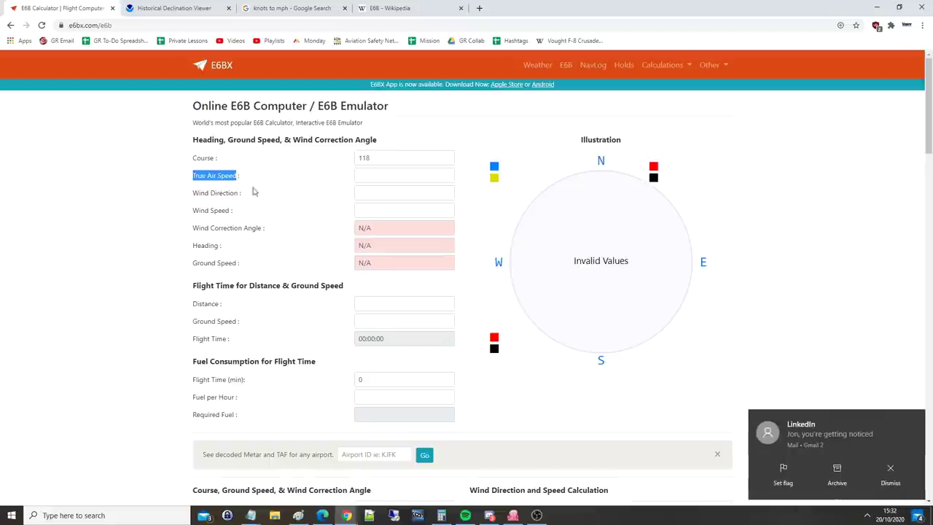
click(878, 474)
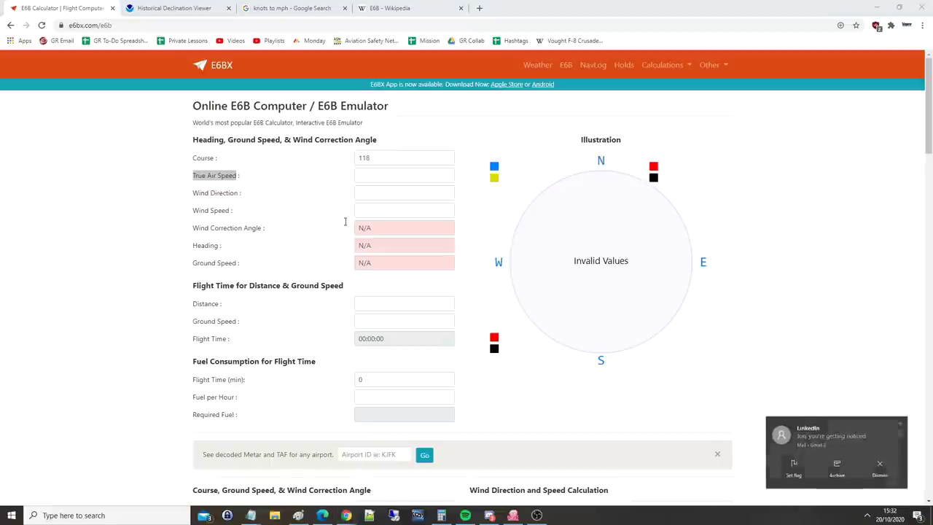
click(235, 177)
click(891, 473)
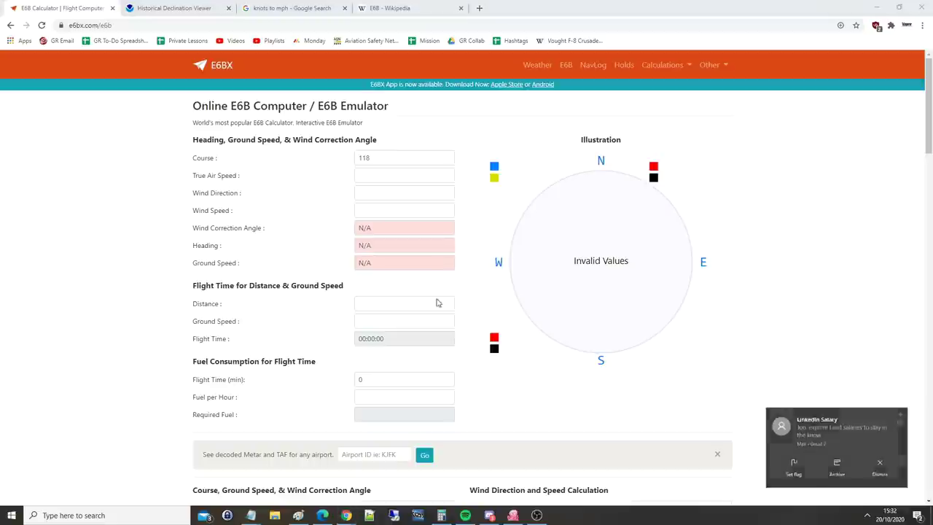
mouse_move(239, 180)
mouse_down()
mouse_move(197, 180)
mouse_move(238, 180)
mouse_up()
click(196, 179)
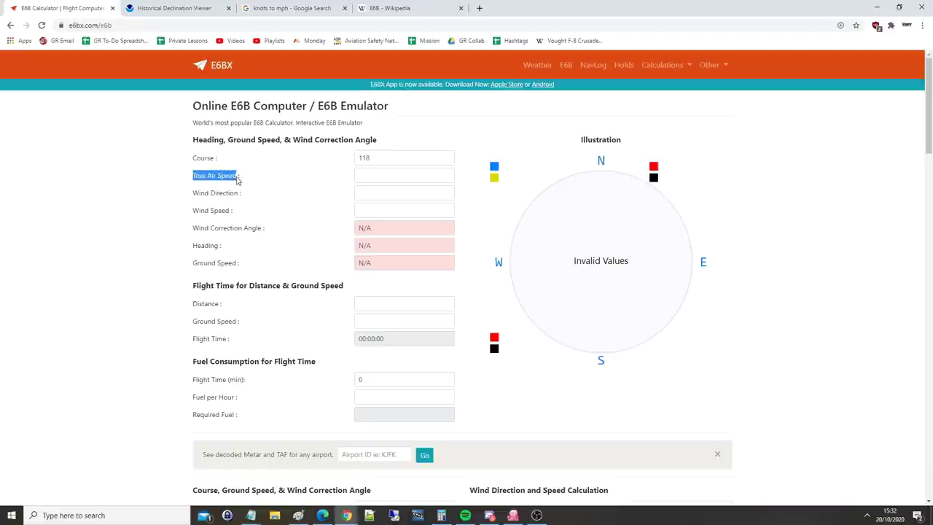
click(238, 180)
drag(235, 180, 191, 180)
double_click(228, 180)
click(212, 179)
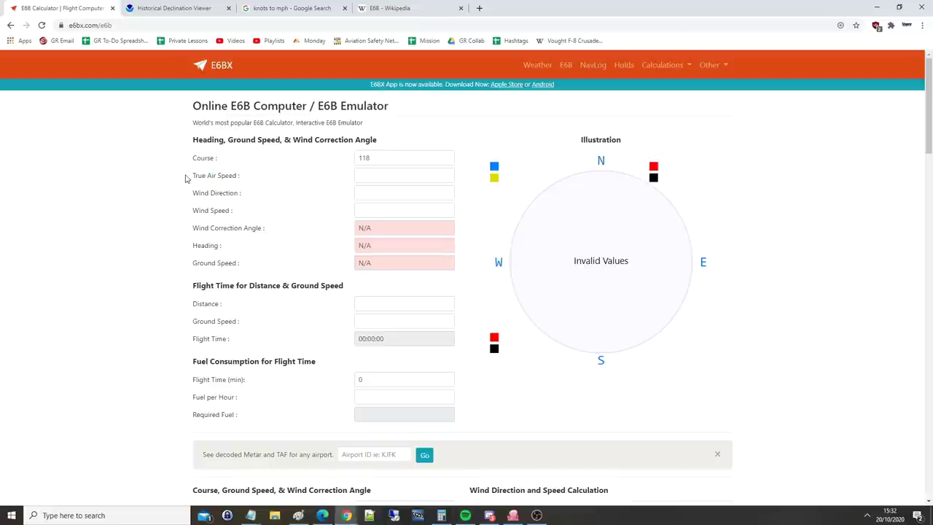
- Convert 200 miles per hour to knots with the Google speed converter
click(371, 177)
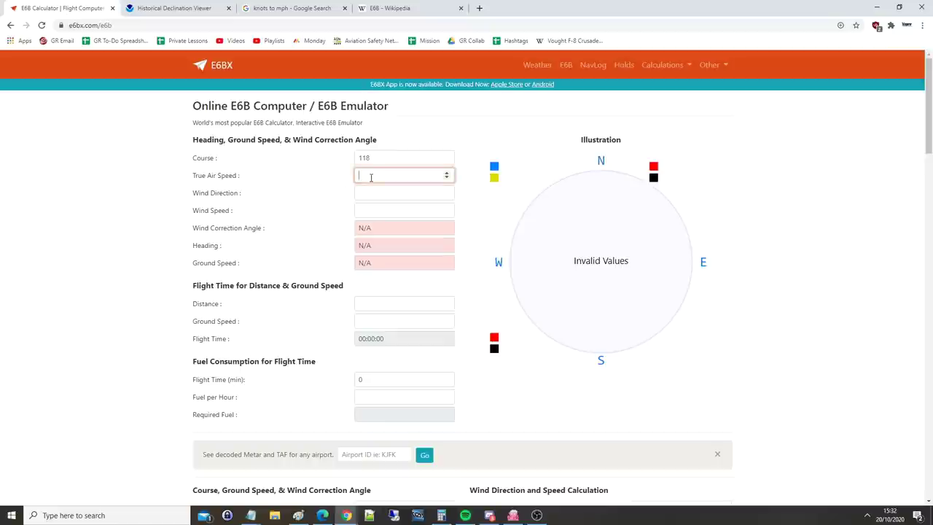
click(295, 9)
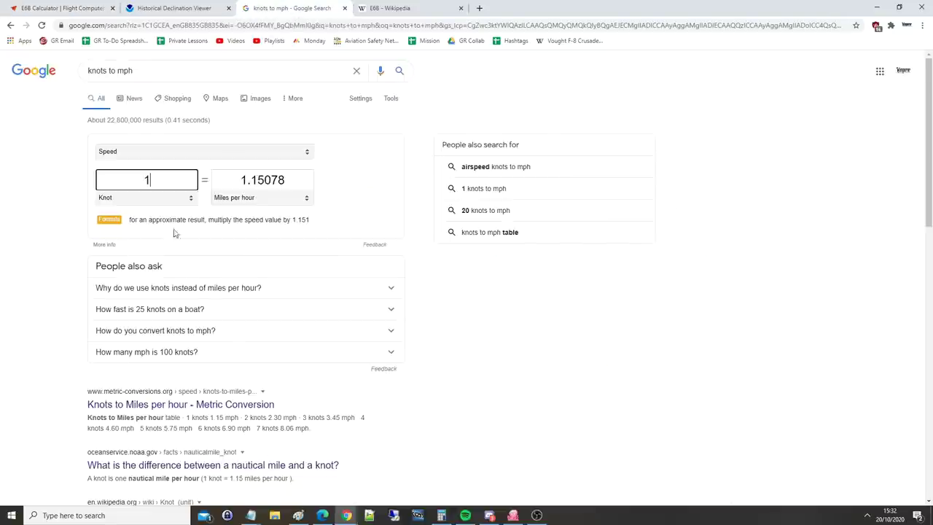
double_click(157, 180)
double_click(295, 181)
text(20)
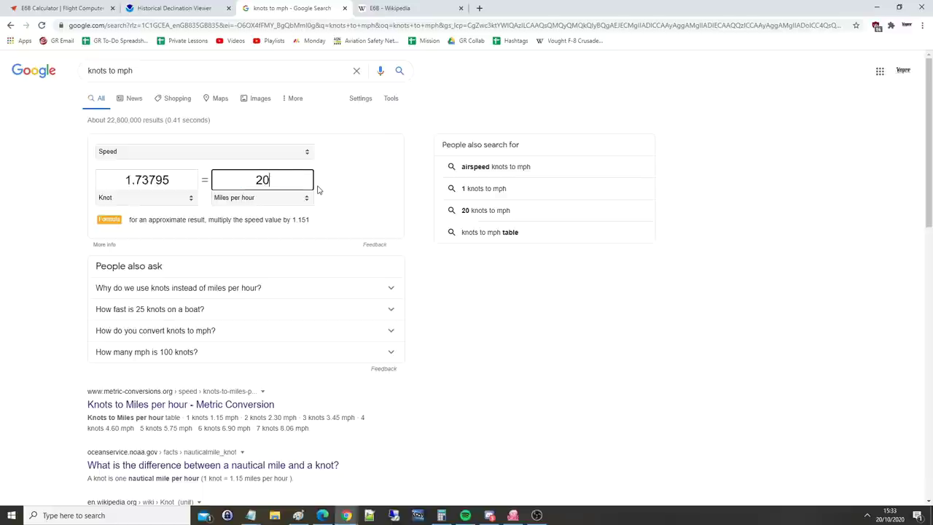
text(0)
drag(172, 181, 128, 182)
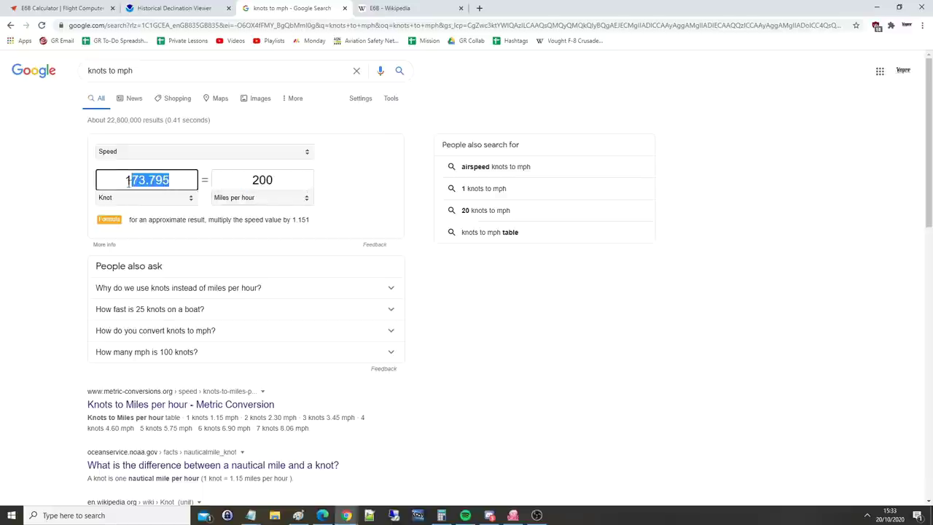
- Enter a true air speed of 174 in the E6B calculator
key(ctrl+1)
click(360, 175)
text(174)
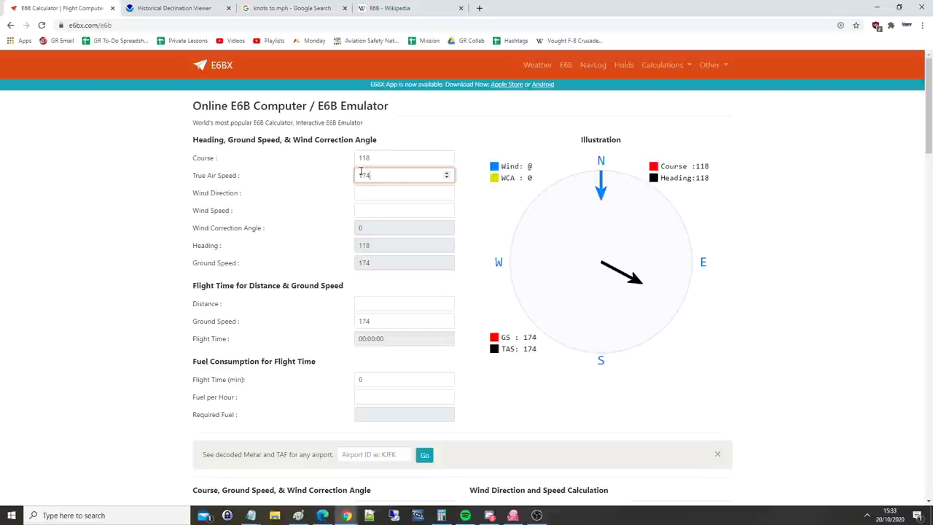
- Set the wind direction to 323 in the E6B calculator
click(369, 192)
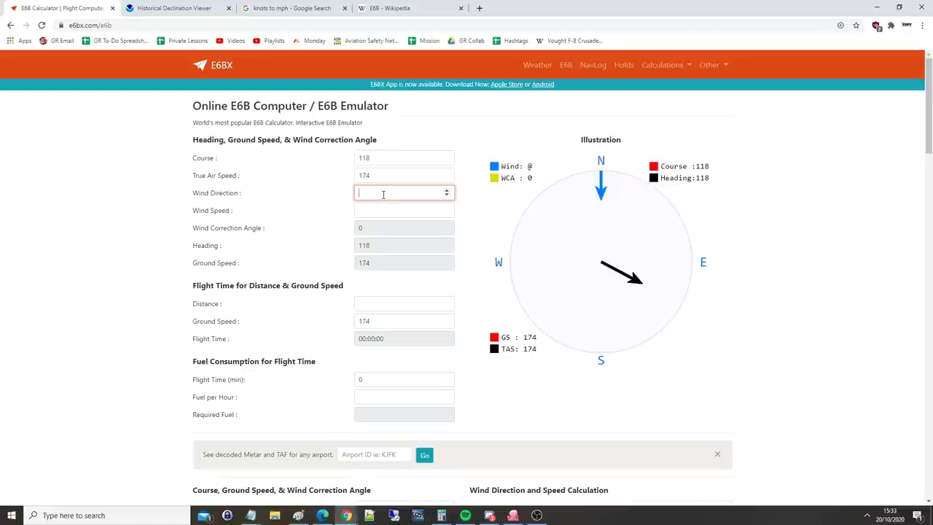
text(143)
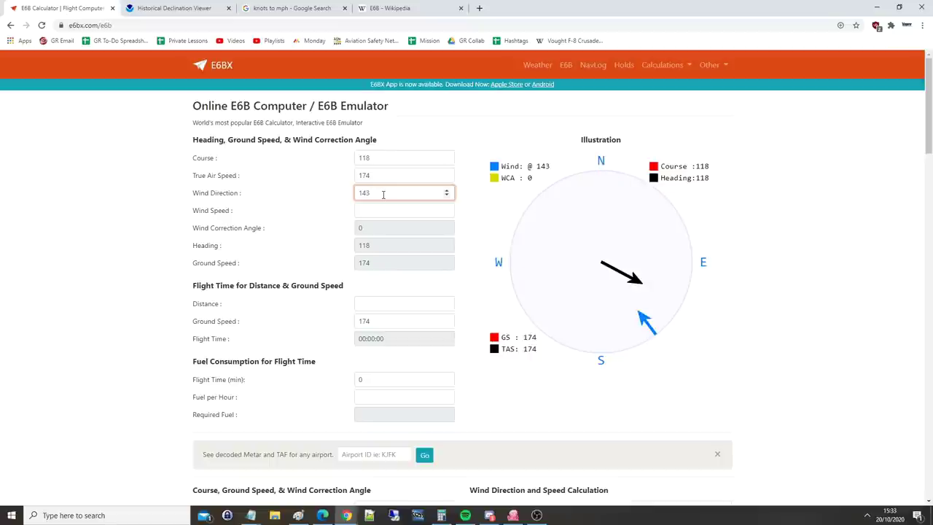
key(BackSpace)
key(BackSpace)
key(BackSpace)
text(32)
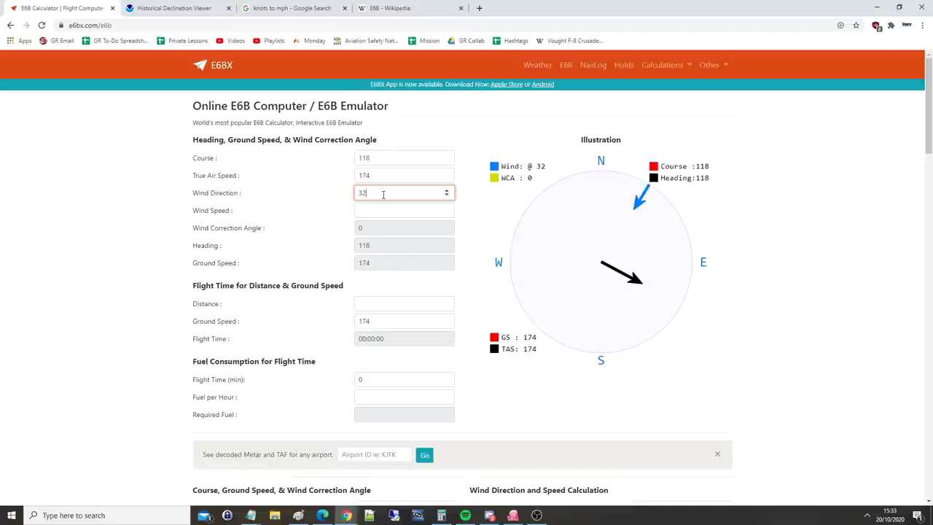
text(3)
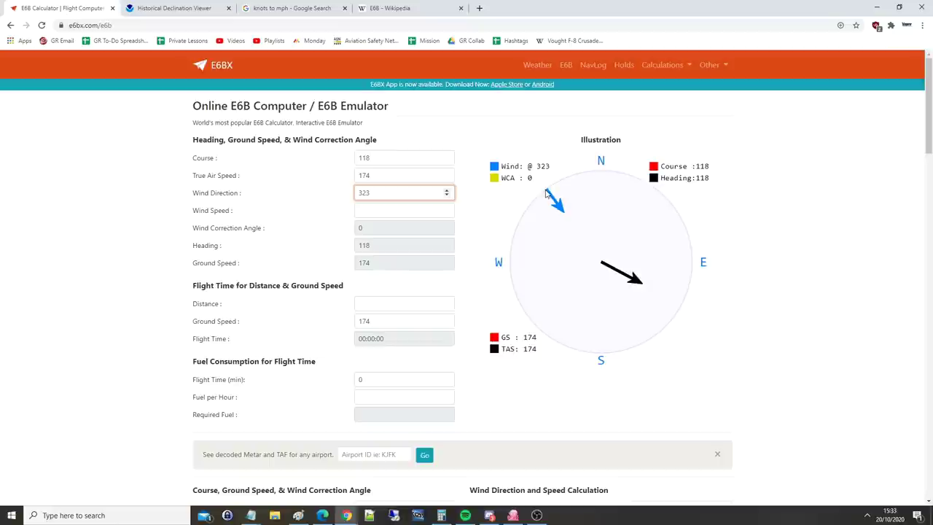
- Set the wind speed to 20 in the E6B calculator
click(367, 211)
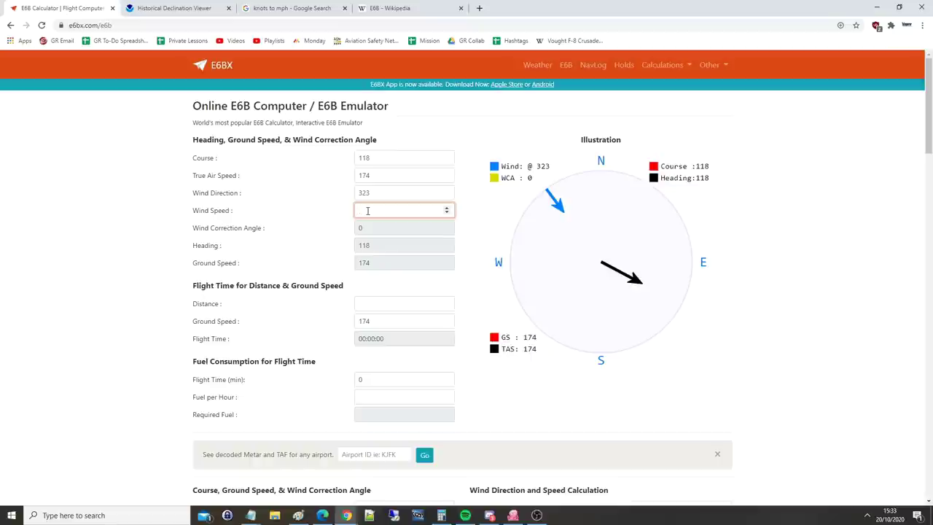
text(20)
click(439, 303)
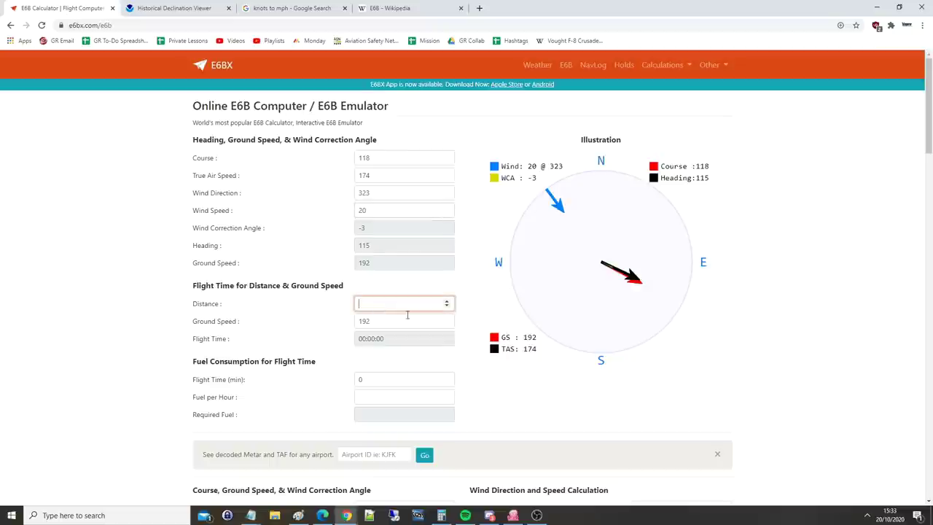
- Calculate the leg's flight time by entering a distance of 22 in the flight time section
text(22)
click(350, 362)
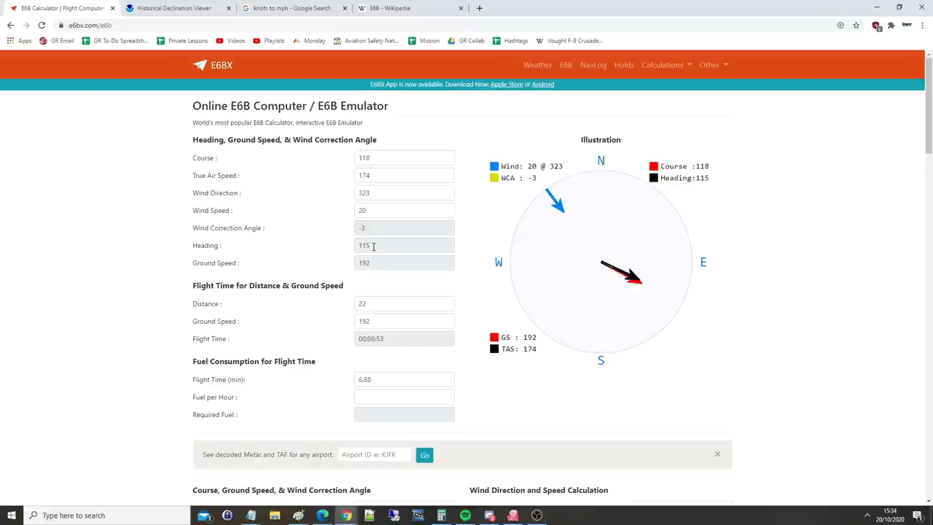
- Review the calculated heading, ground speed and flight time for the leg, together with the true air speed entered
drag(373, 246, 356, 246)
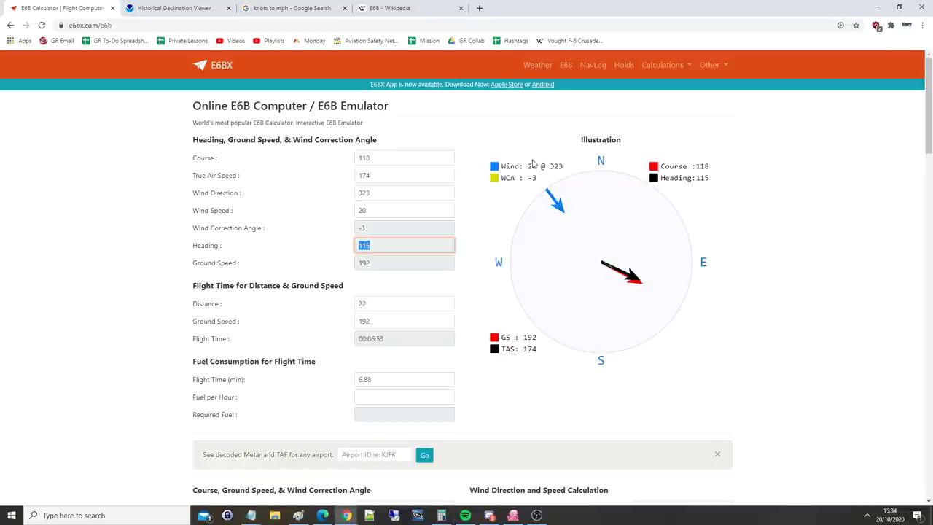
click(381, 322)
drag(382, 322, 350, 327)
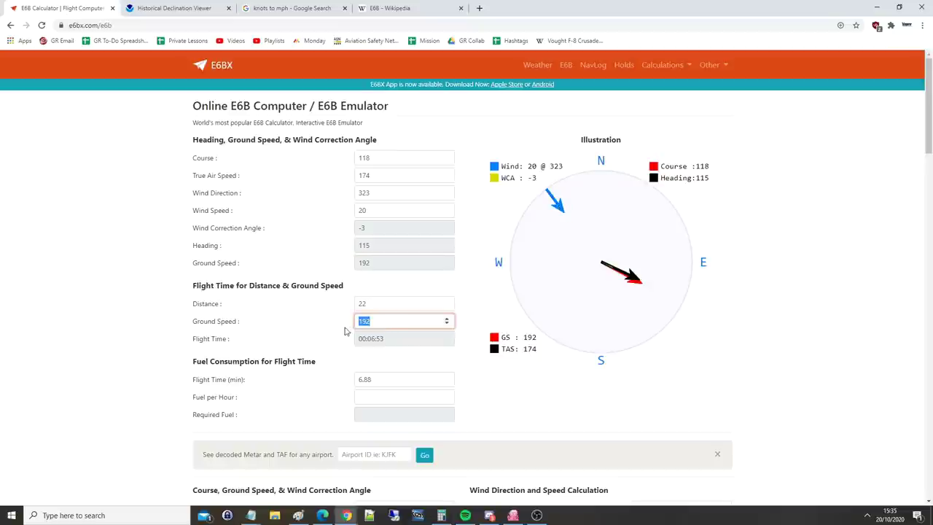
click(382, 340)
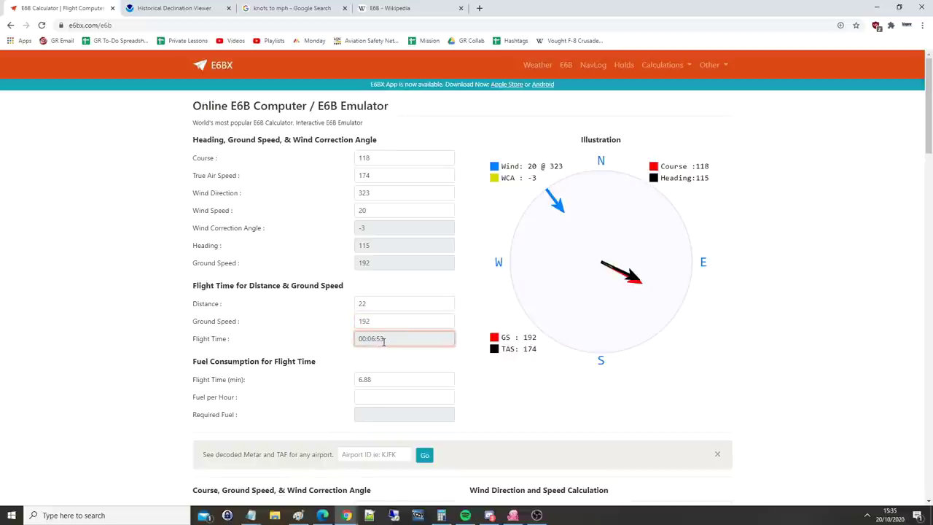
double_click(382, 340)
drag(385, 177, 357, 181)
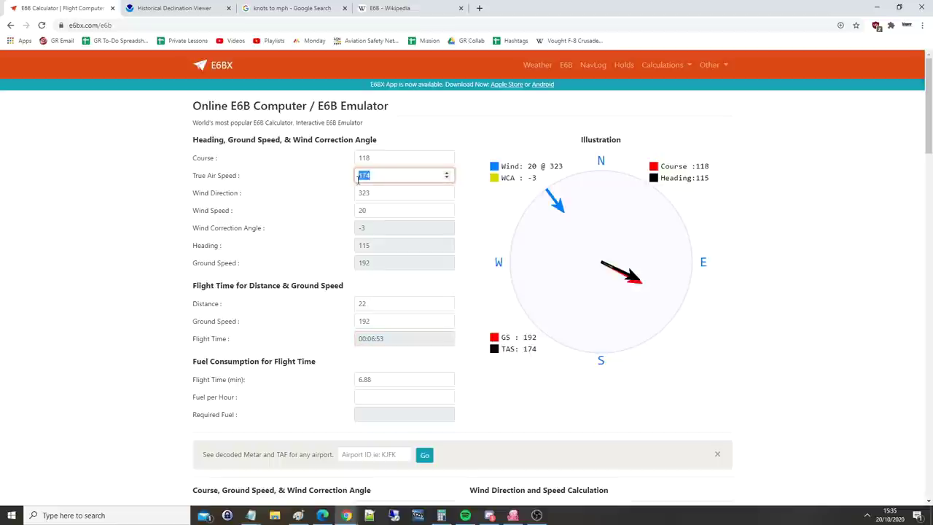
double_click(369, 248)
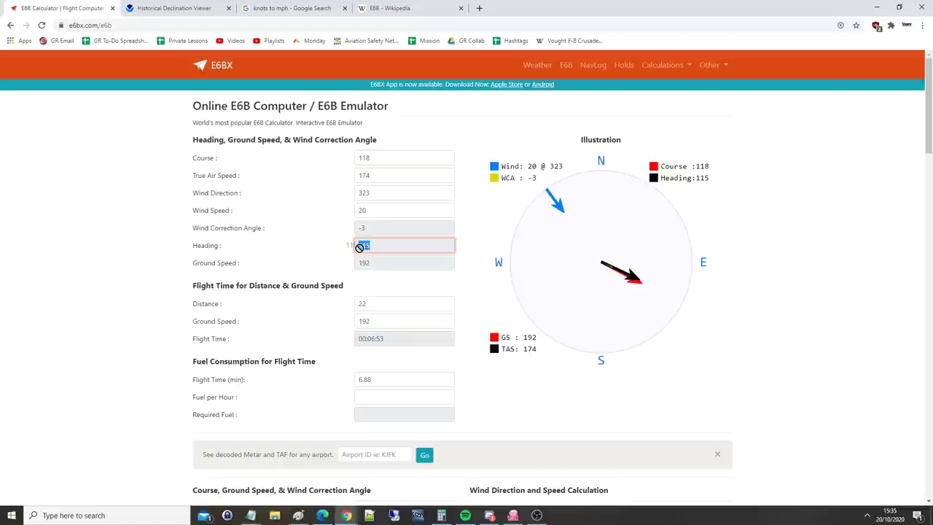
drag(402, 338, 339, 338)
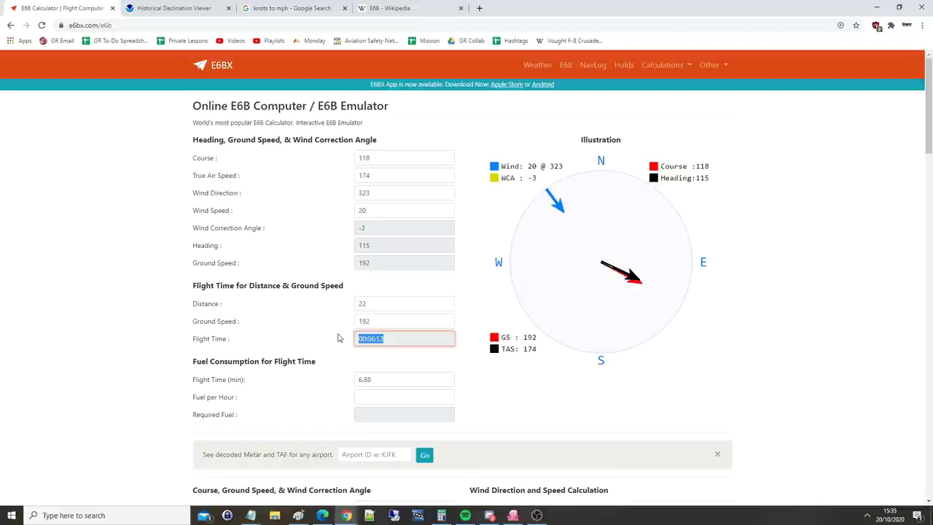